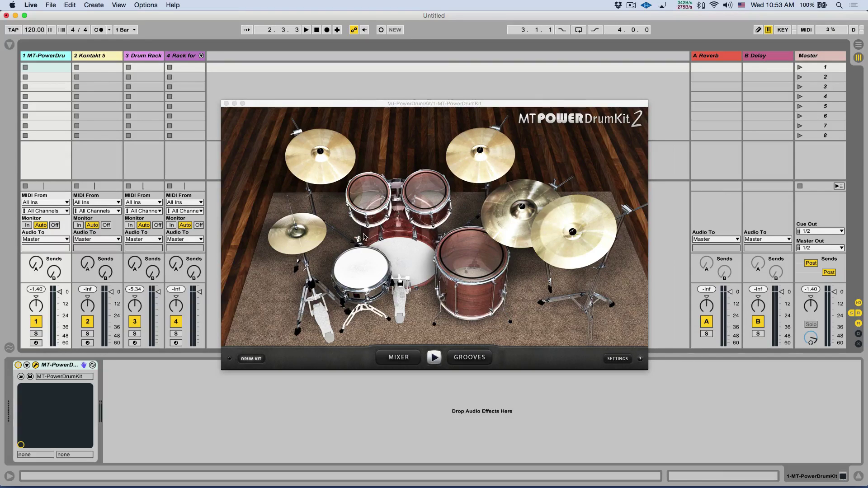
# - View the Kontakt 5 drum kit, return to the MT-PowerDrumKit track and play a few test notes on it
pyautogui.click(98, 57)
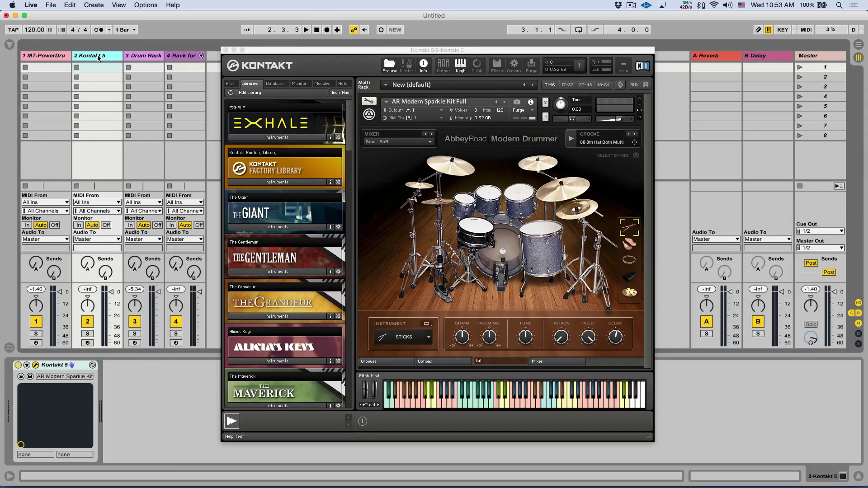
pyautogui.click(45, 56)
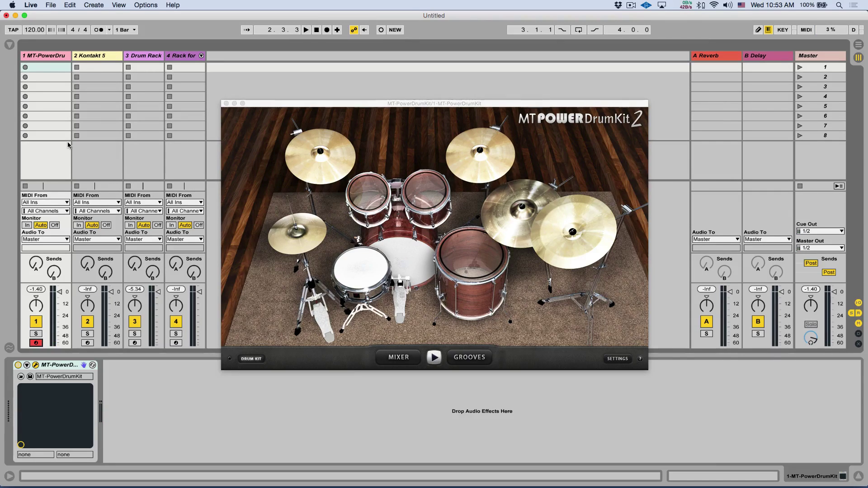
pyautogui.press('a')
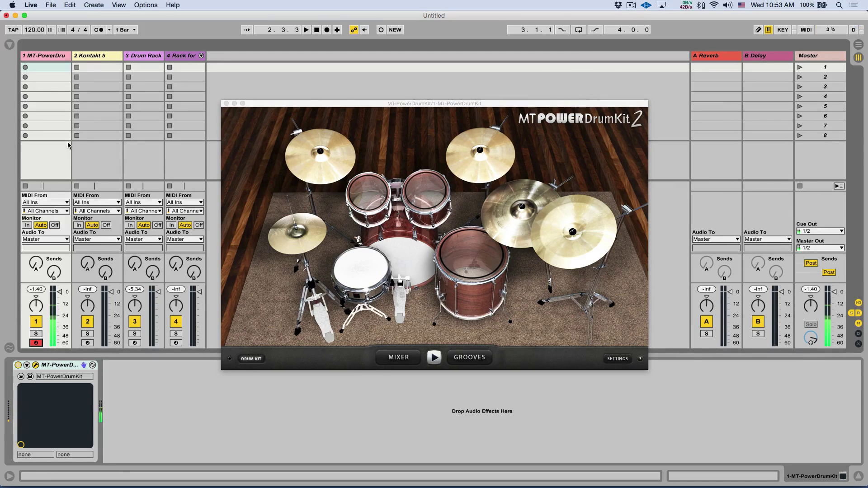
pyautogui.press('s')
pyautogui.press('d')
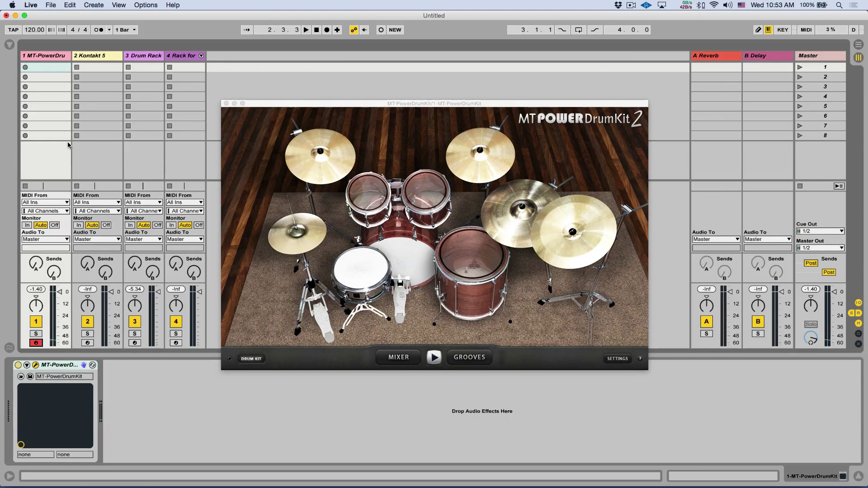
# - In the Drum Rack track, load RPM40_Kick2_aOrig onto pad E1 and SPS-1uw_Kicks 0006 onto pad F1
pyautogui.click(143, 58)
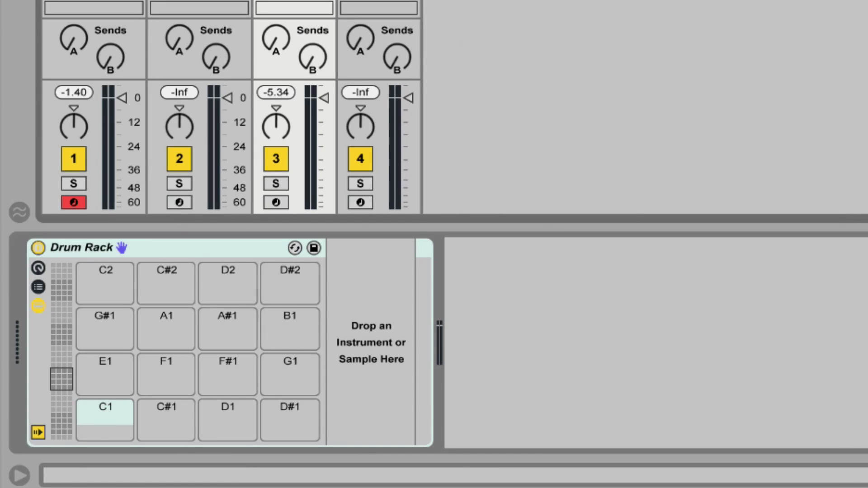
pyautogui.hotkey('ctrl', 'alt', 'b')
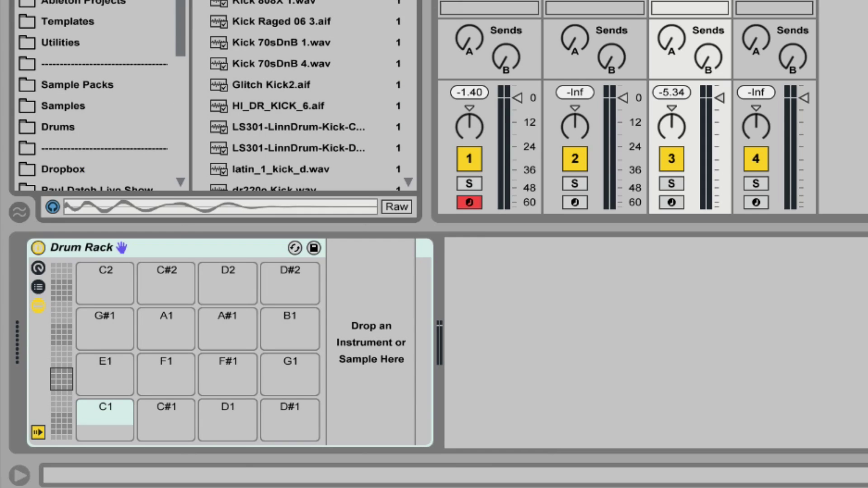
pyautogui.moveTo(203, 226); pyautogui.dragTo(106, 374)
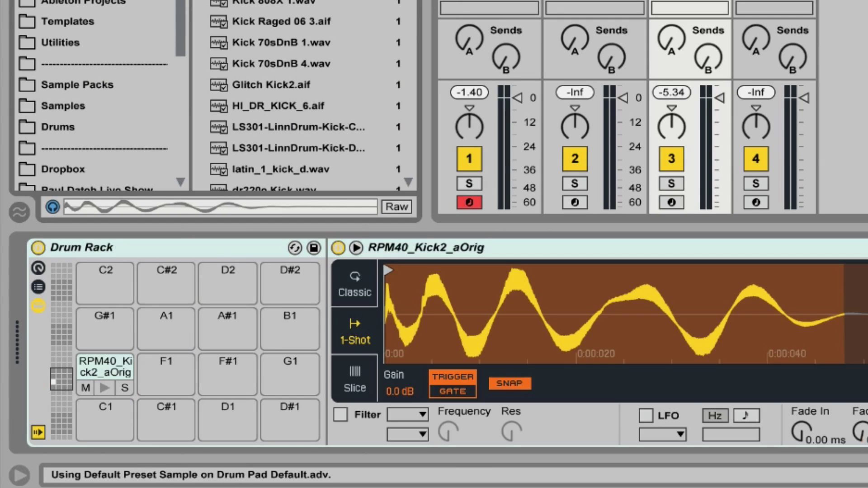
pyautogui.moveTo(246, 59); pyautogui.dragTo(149, 375)
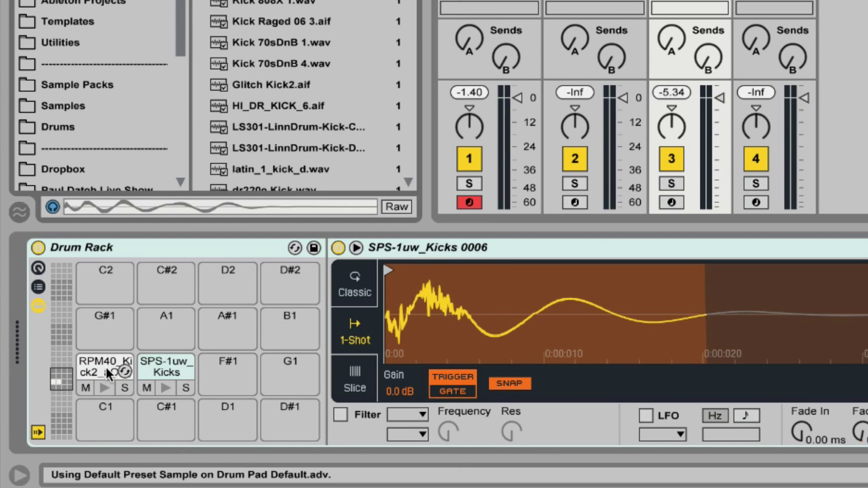
# - Rename the E1 pad as Kick1 and the F1 pad as Kick2
pyautogui.click(105, 365)
pyautogui.hotkey('ctrl', 'r')
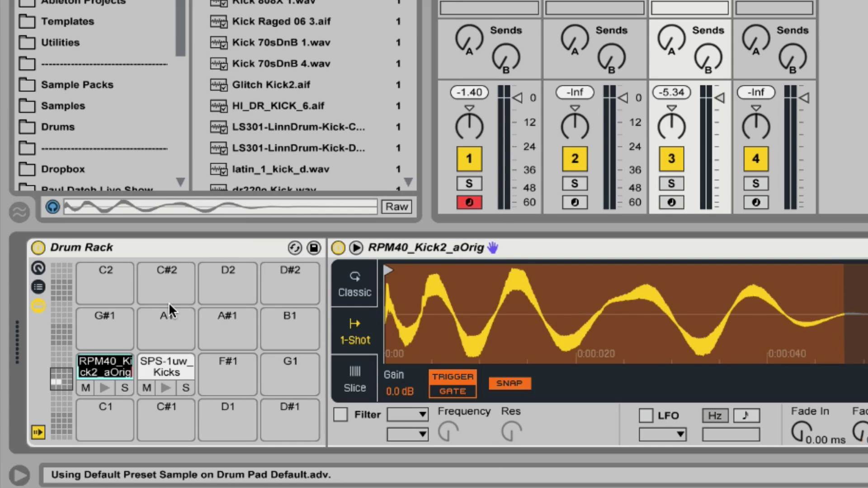
pyautogui.write('Kick1')
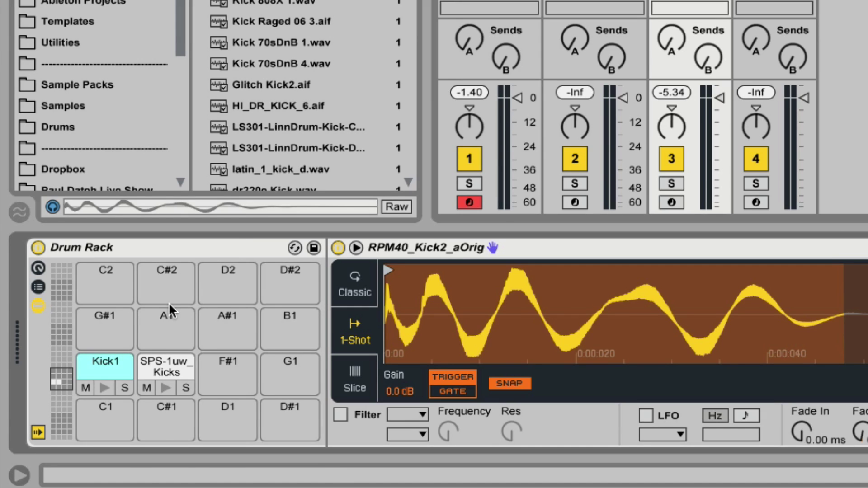
pyautogui.click(155, 372)
pyautogui.hotkey('ctrl', 'r')
pyautogui.write('Kick')
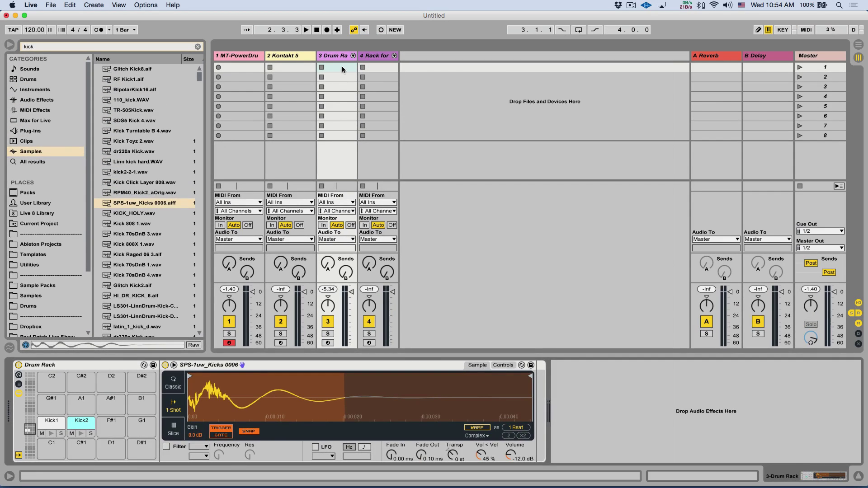
# - Create an empty MIDI clip in the Drum Rack track's first slot and audition Kick1 from its note editor
pyautogui.doubleClick(341, 66)
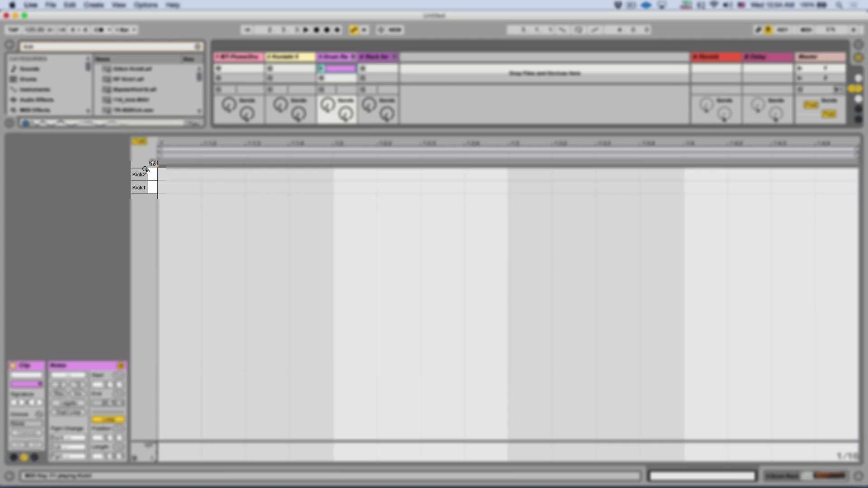
pyautogui.click(143, 185)
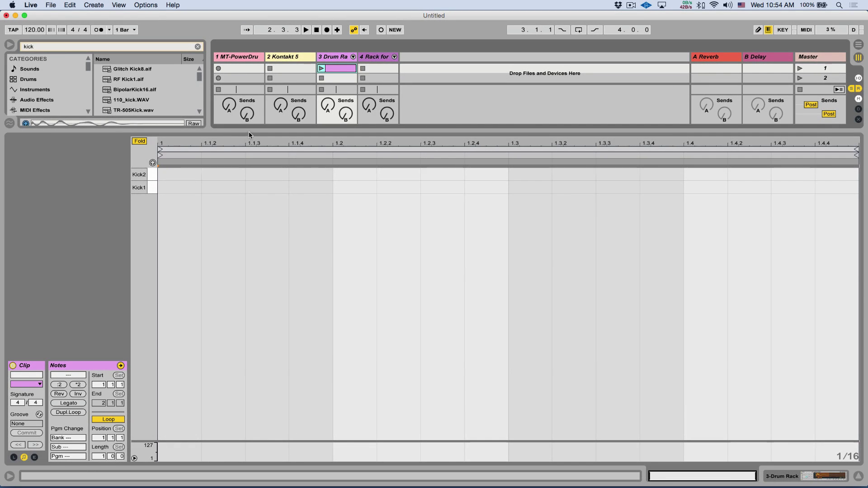
pyautogui.moveTo(249, 131); pyautogui.dragTo(246, 312)
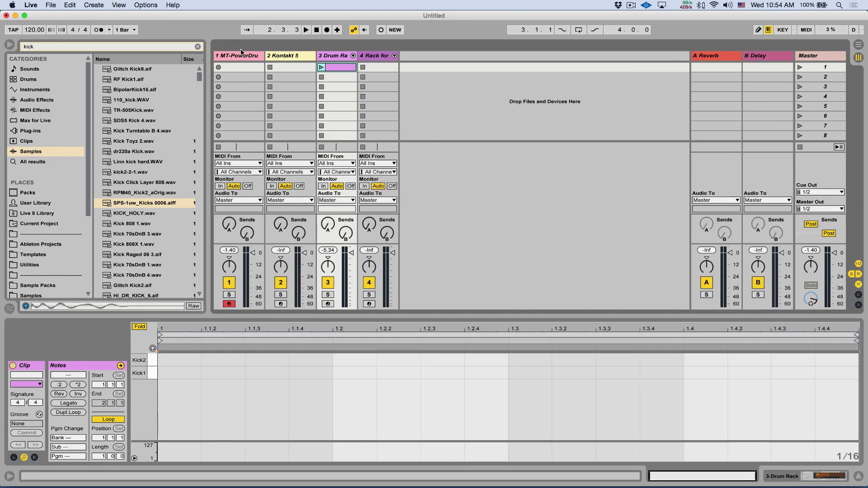
# - Clear the browser search and create an empty MIDI clip in the MT-PowerDrumKit track's first slot, with an enlarged note editor
pyautogui.click(240, 55)
pyautogui.moveTo(345, 105); pyautogui.dragTo(390, 115)
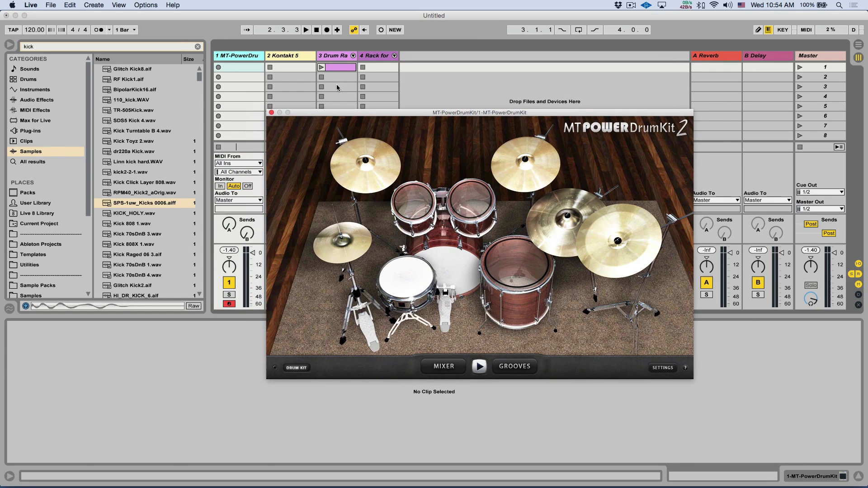
pyautogui.click(197, 47)
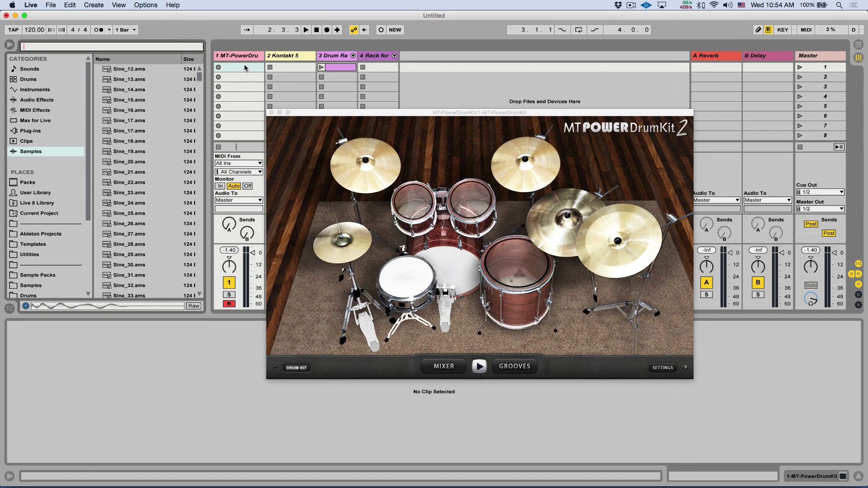
pyautogui.doubleClick(238, 67)
pyautogui.moveTo(302, 111); pyautogui.dragTo(346, 88)
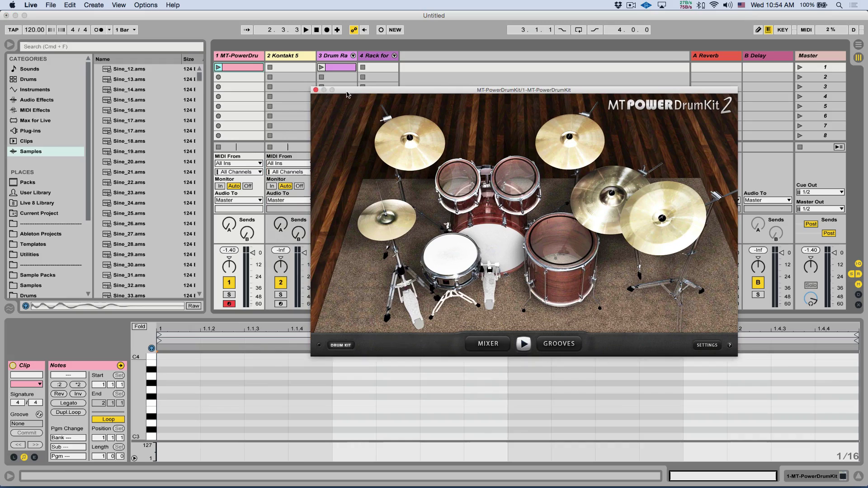
pyautogui.moveTo(242, 315); pyautogui.dragTo(230, 116)
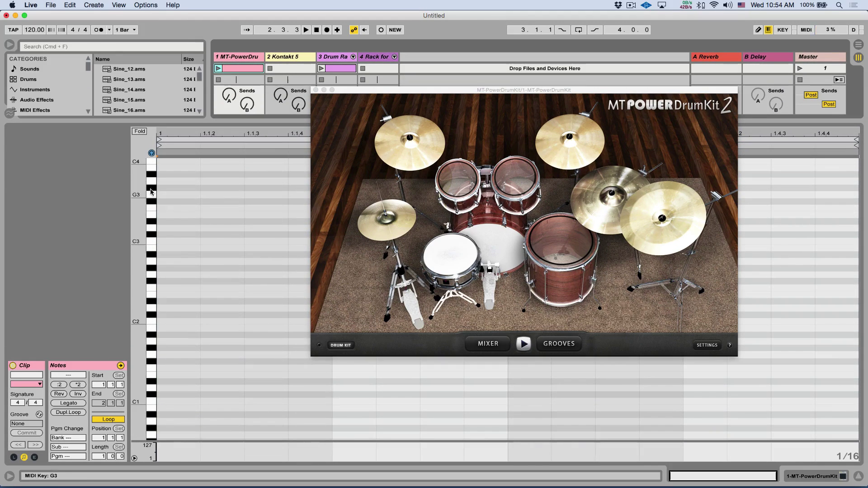
# - Audition keys between C2 and C3 on the MT-PowerDrumKit clip's piano roll
pyautogui.click(192, 277)
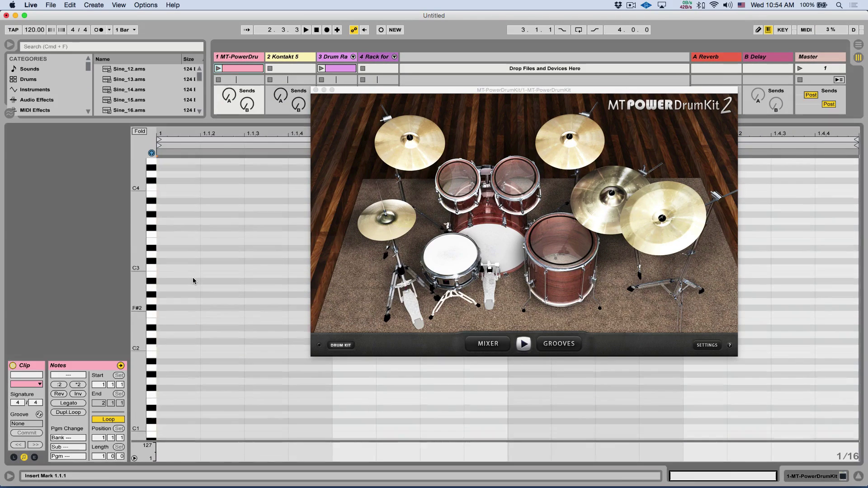
pyautogui.click(152, 269)
pyautogui.scroll(2, 152, 333)
pyautogui.click(151, 347)
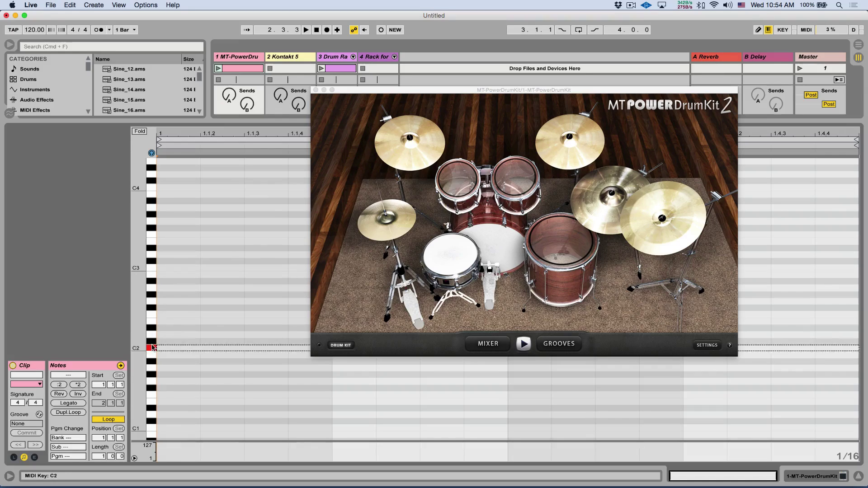
pyautogui.click(153, 336)
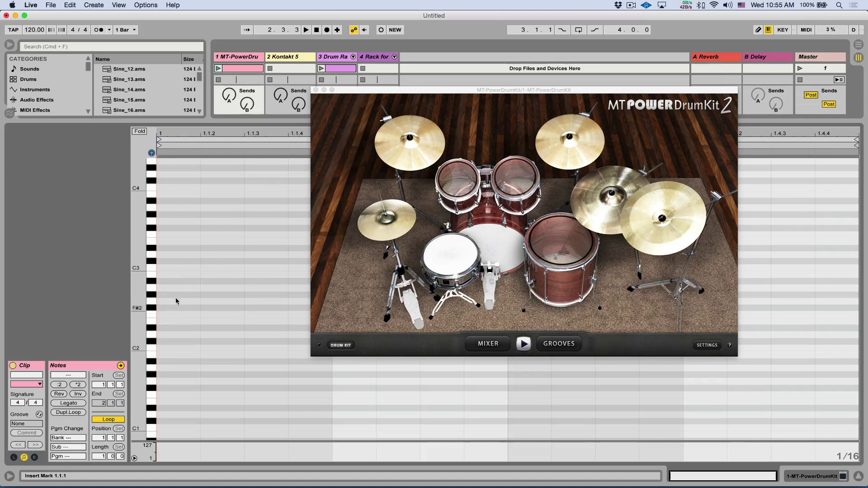
# - Display the devices of the Rack for Mt-PowerDrumkit track and open its MT-PowerDrumKit chain
pyautogui.moveTo(249, 122); pyautogui.dragTo(250, 229)
pyautogui.click(378, 51)
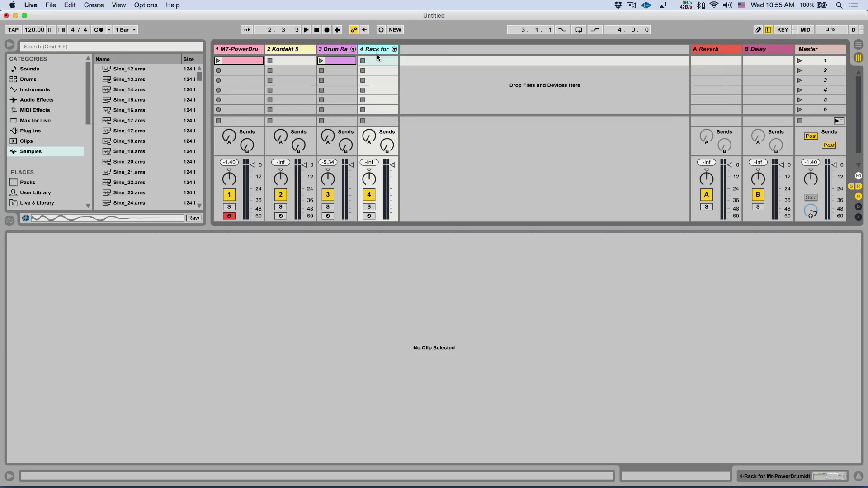
pyautogui.doubleClick(387, 50)
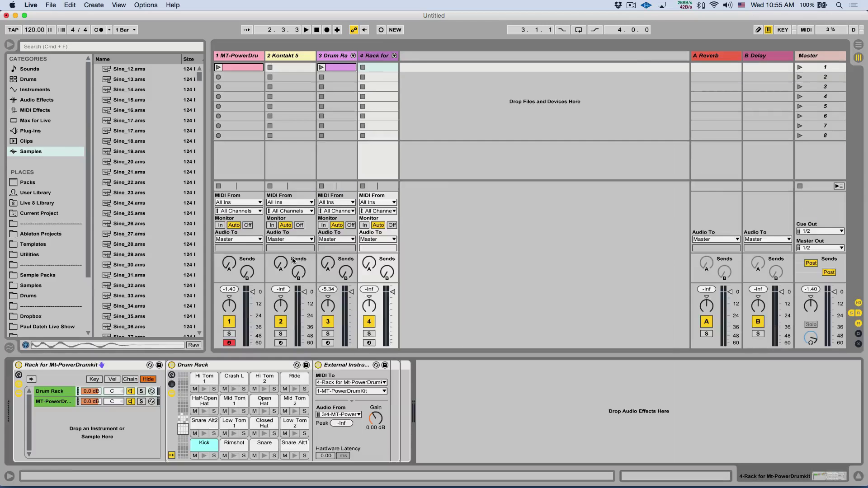
pyautogui.click(59, 402)
pyautogui.click(188, 365)
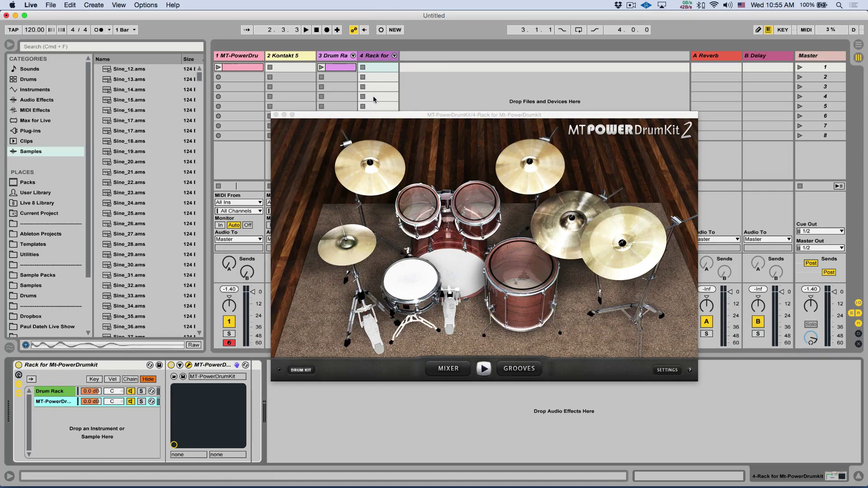
# - Create an empty MIDI clip in the Rack for Mt-PowerDrumkit track's first slot and audition Closed Hat from its named note list
pyautogui.doubleClick(377, 68)
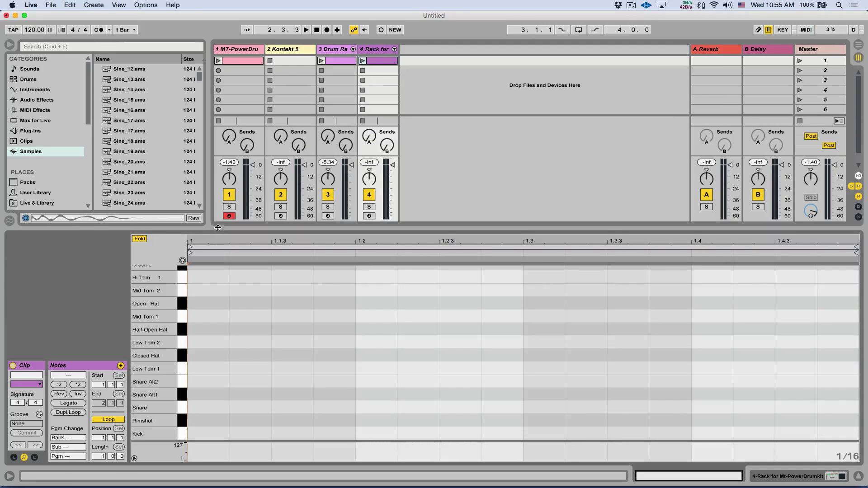
pyautogui.moveTo(215, 229); pyautogui.dragTo(217, 87)
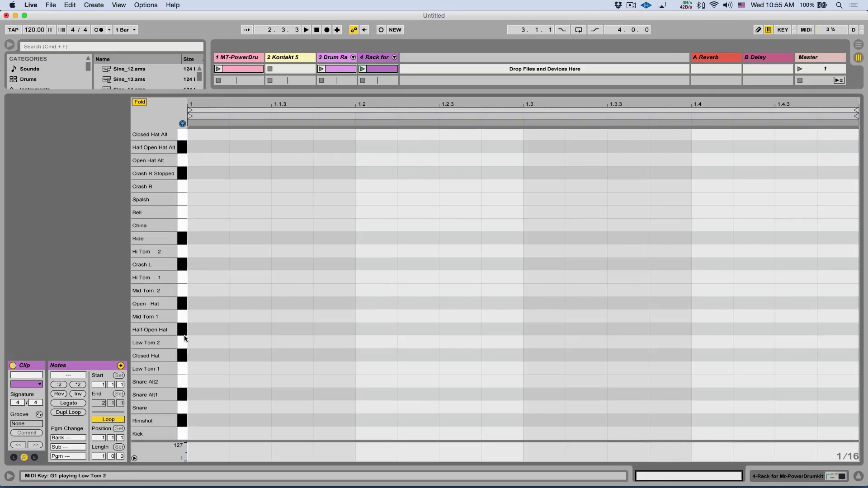
pyautogui.click(184, 355)
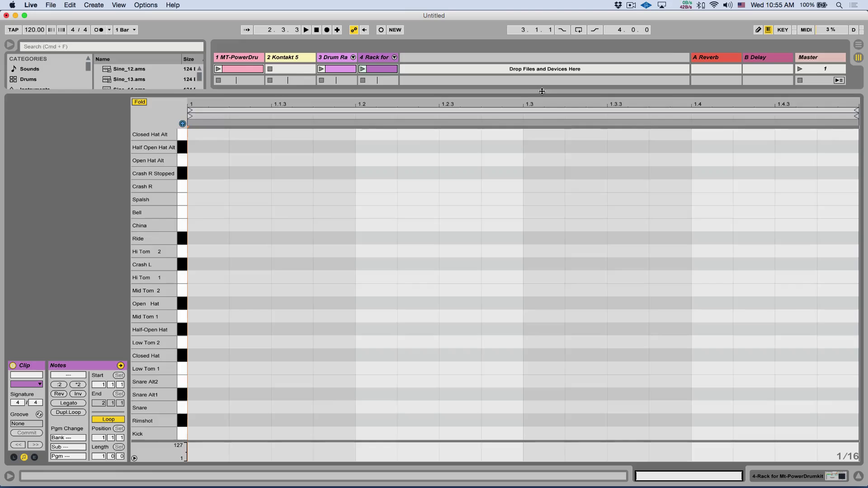
# - Insert a new MIDI track after the Rack for Mt-PowerDrumkit track
pyautogui.moveTo(540, 92); pyautogui.dragTo(533, 308)
pyautogui.hotkey('shift', 'Tab')
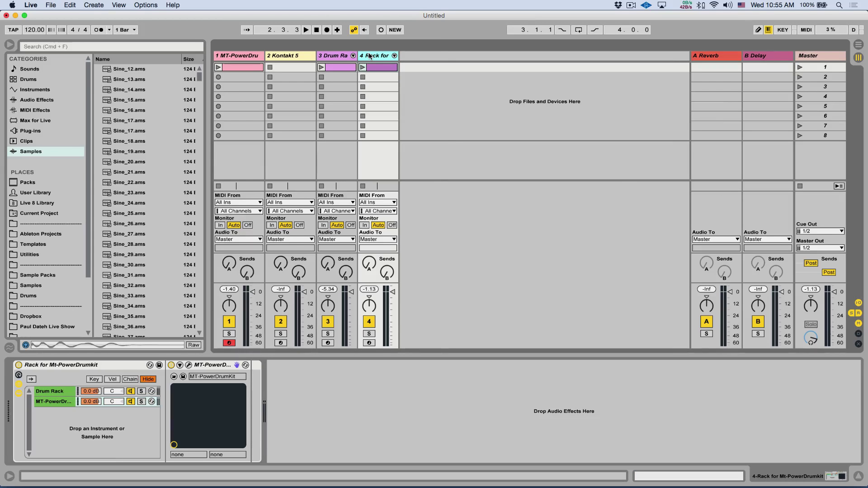
pyautogui.press('super+shift+t')
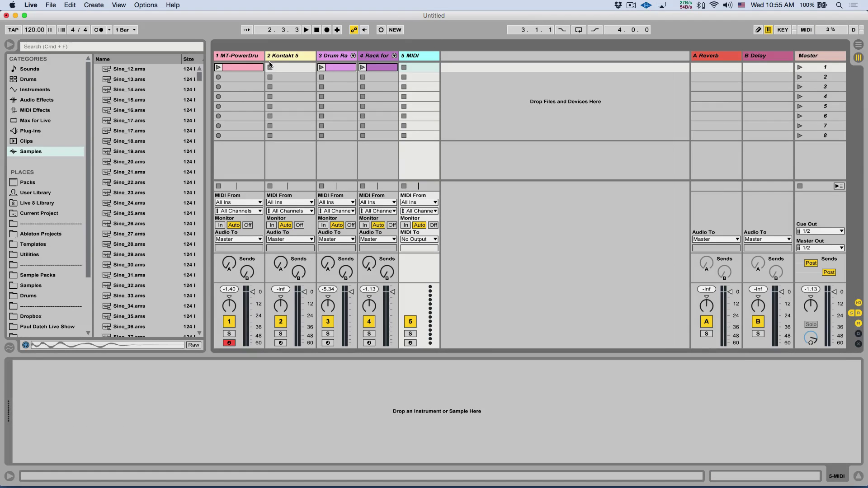
# - Group the Kontakt 5 instrument on track 2 into an Instrument Rack
pyautogui.click(283, 61)
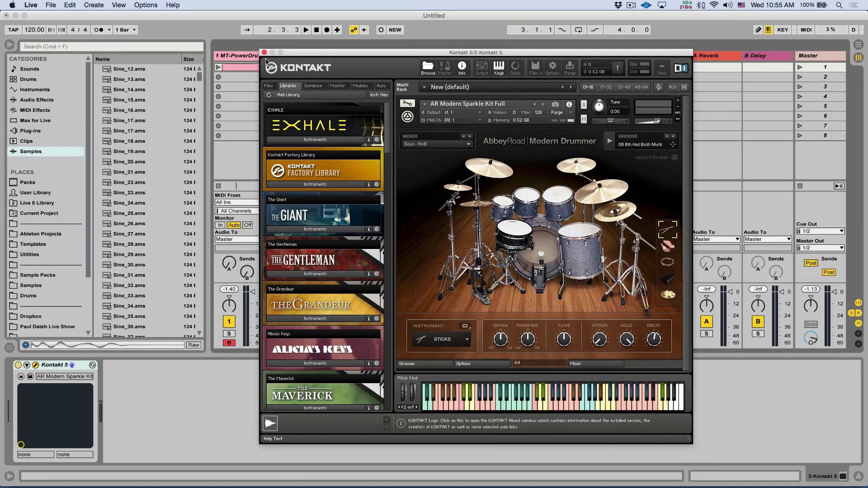
pyautogui.click(258, 53)
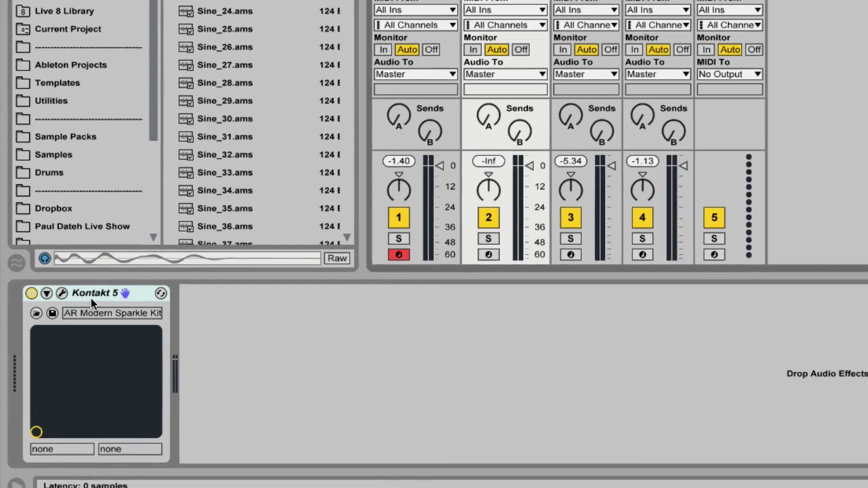
pyautogui.click(52, 360)
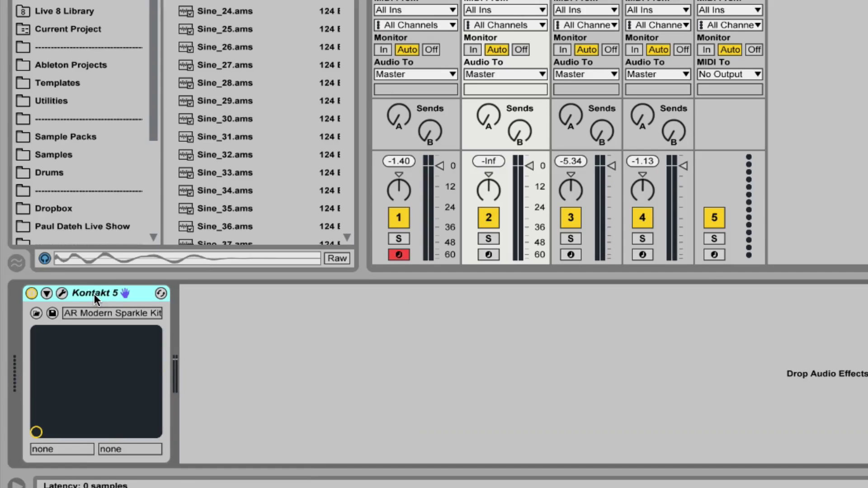
pyautogui.rightClick(94, 294)
pyautogui.click(146, 396)
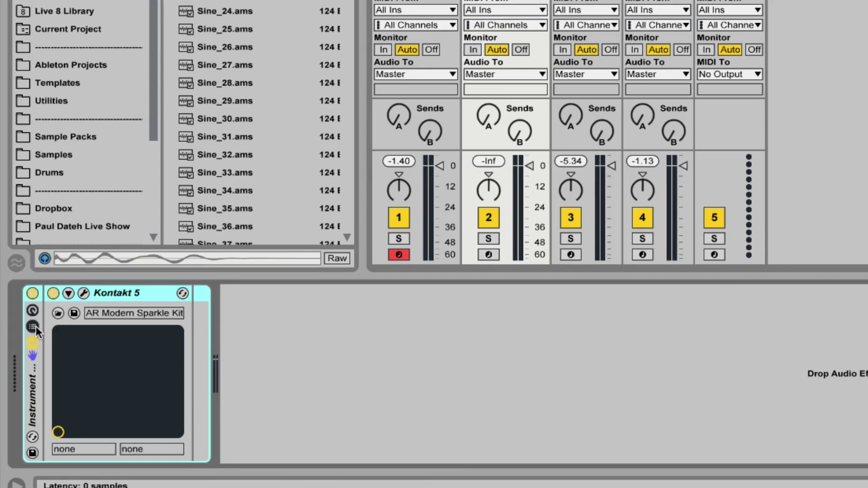
# - Show the Instrument Rack's chain list and add an empty Drum Rack as a second chain below Kontakt 5
pyautogui.click(35, 326)
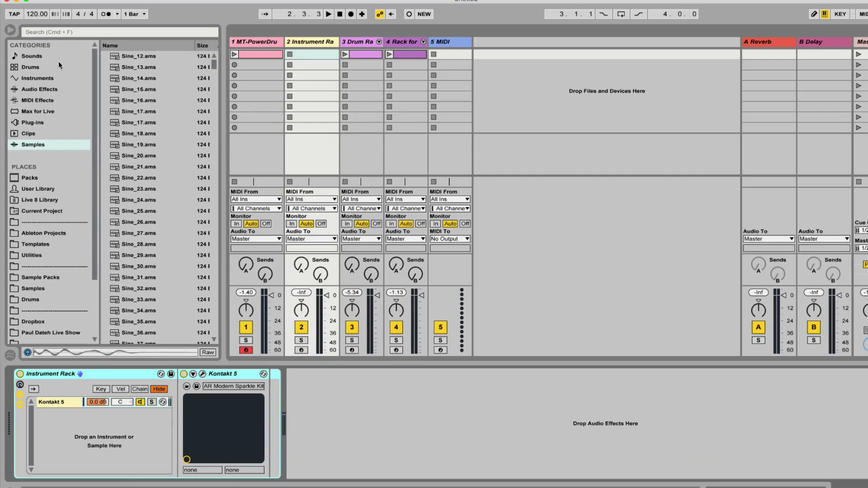
pyautogui.click(37, 78)
pyautogui.moveTo(116, 81); pyautogui.dragTo(96, 423)
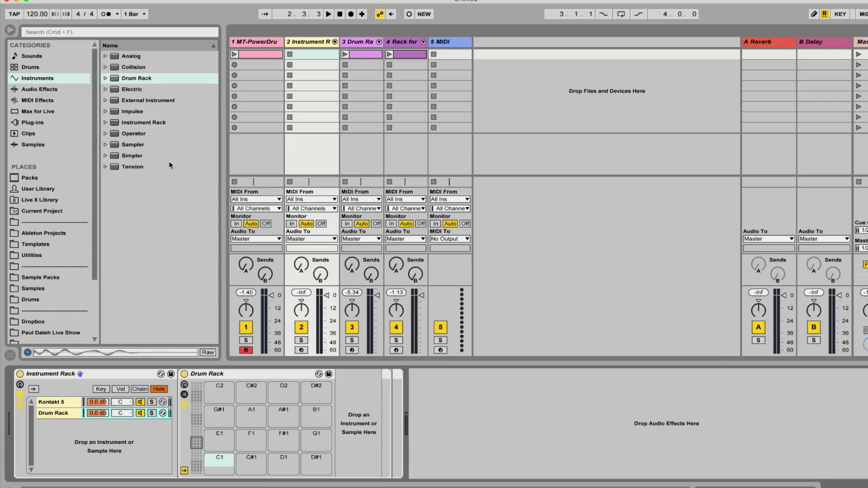
# - Place an External Instrument on the Drum Rack's C1 pad and rename the pad Kick
pyautogui.moveTo(129, 101); pyautogui.dragTo(241, 456)
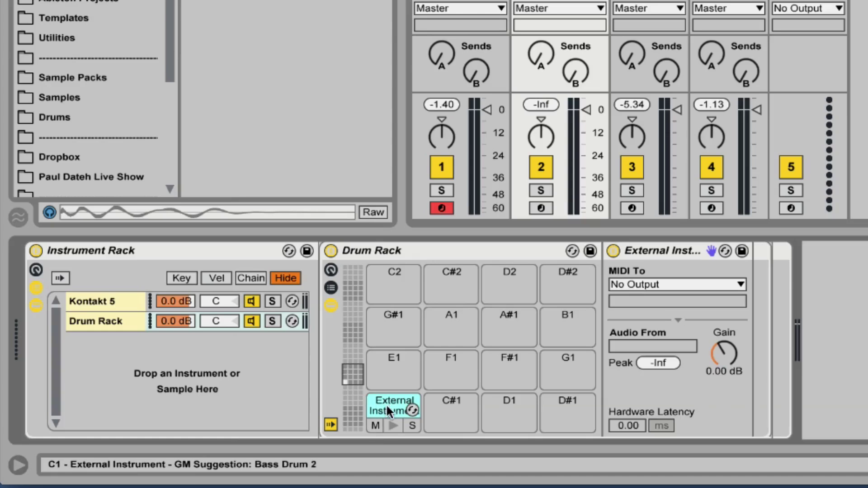
pyautogui.click(393, 426)
pyautogui.click(652, 284)
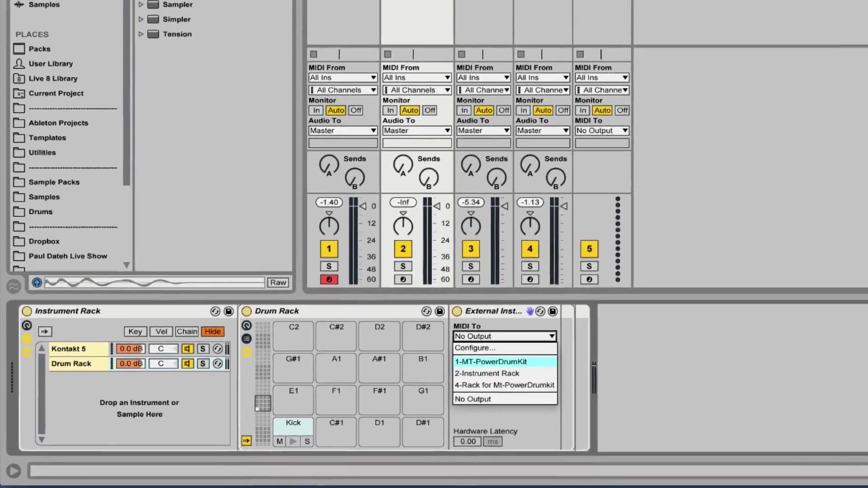
# - Delete all the tracks except the one holding the Kontakt 5 and Drum Rack Instrument Rack
pyautogui.click(262, 26)
pyautogui.click(244, 57)
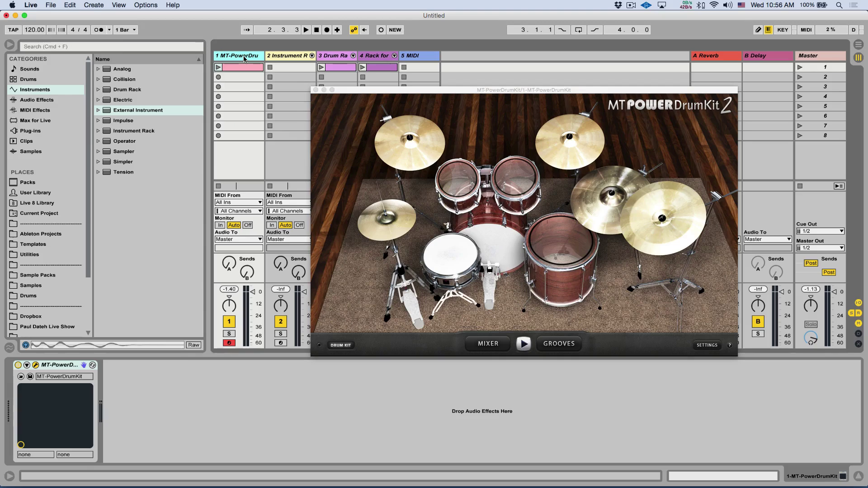
pyautogui.press('Delete')
pyautogui.press('Right')
pyautogui.press('Delete')
pyautogui.press('Delete')
pyautogui.press('Delete')
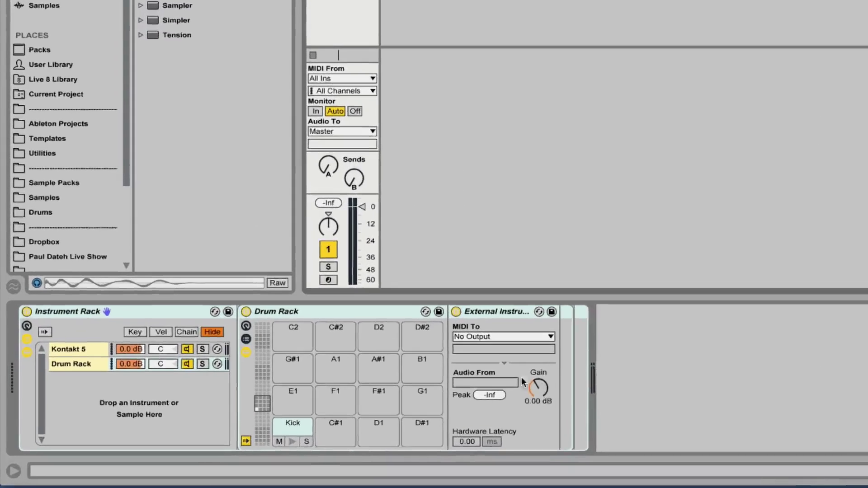
# - Route the Kick pad's External Instrument MIDI to 1-Instrument Rack, destination 1-Kontakt 5, and audition the pad
pyautogui.click(359, 382)
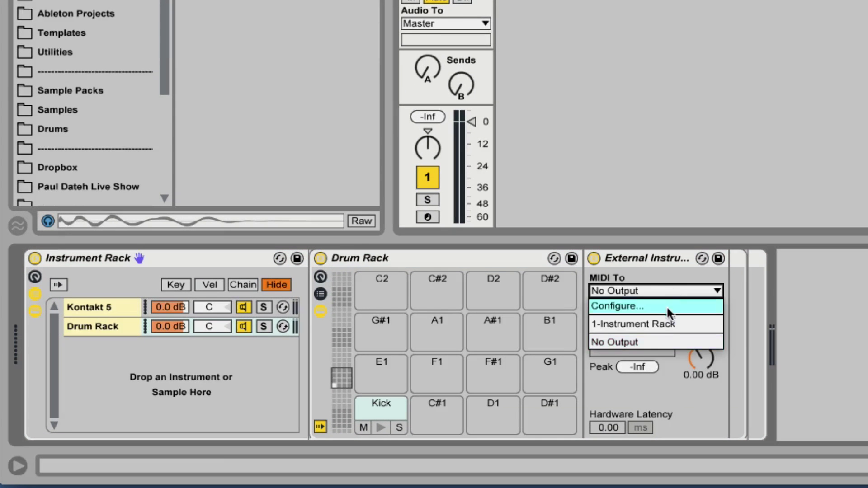
pyautogui.click(660, 325)
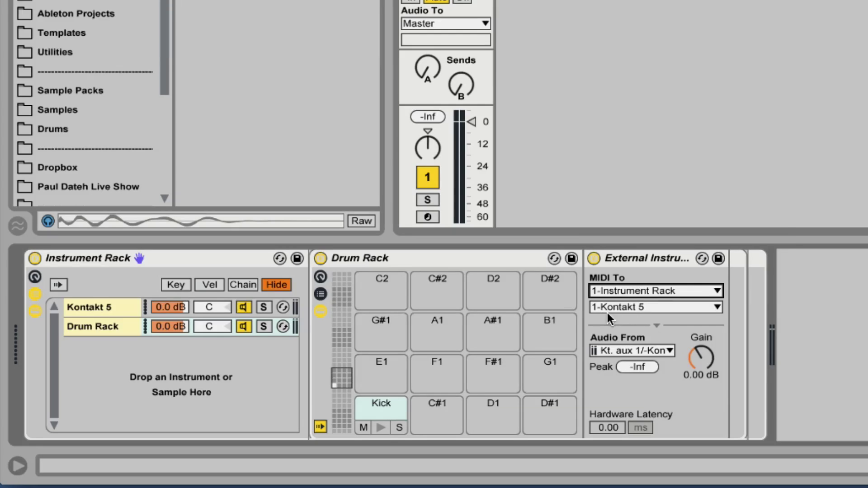
pyautogui.click(607, 313)
pyautogui.click(640, 310)
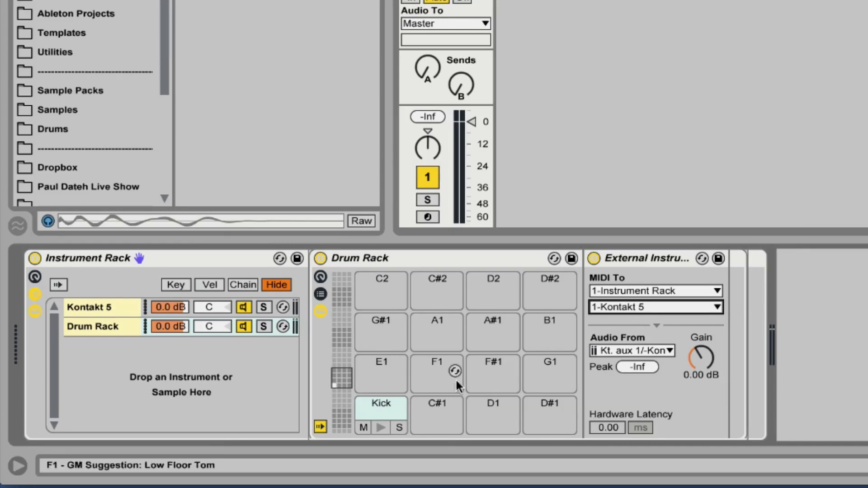
pyautogui.click(381, 426)
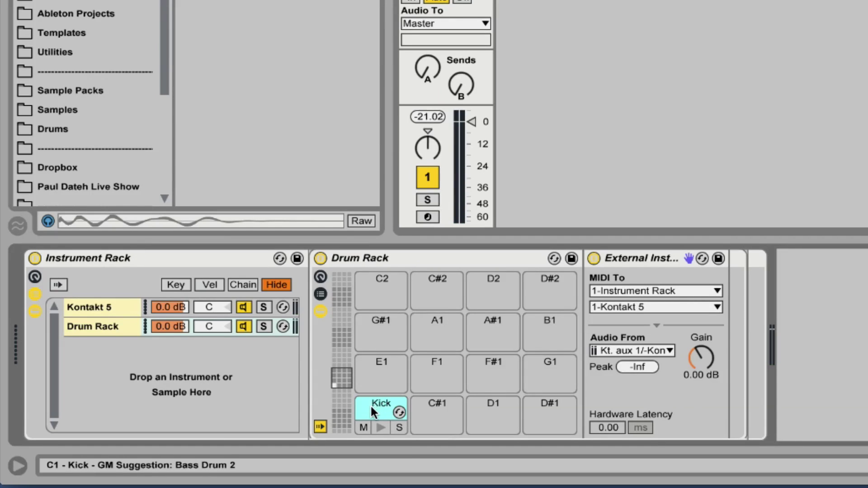
# - Duplicate the Kick pad onto C#1, audition the copy and rename it Side Stick
pyautogui.moveTo(370, 405); pyautogui.dragTo(438, 403)
pyautogui.click(437, 402)
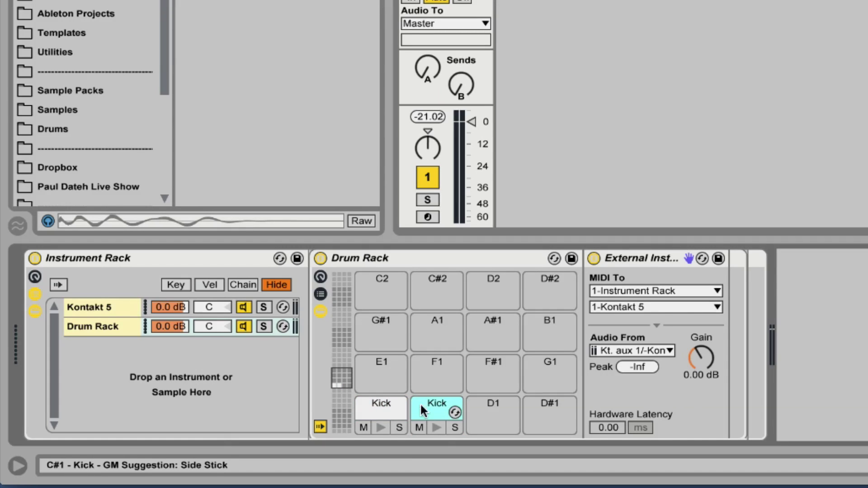
pyautogui.click(437, 427)
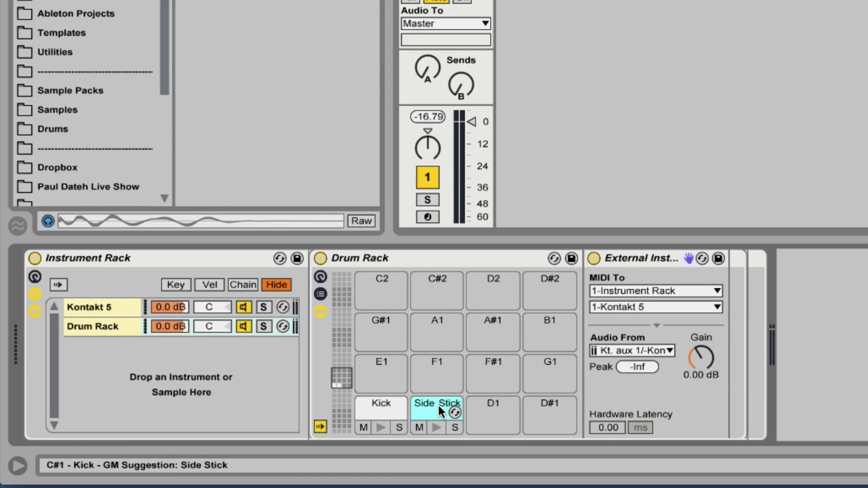
# - Show the Drum Rack's chain list with its input/output settings and set Side Stick's Play note to C#1
pyautogui.click(320, 295)
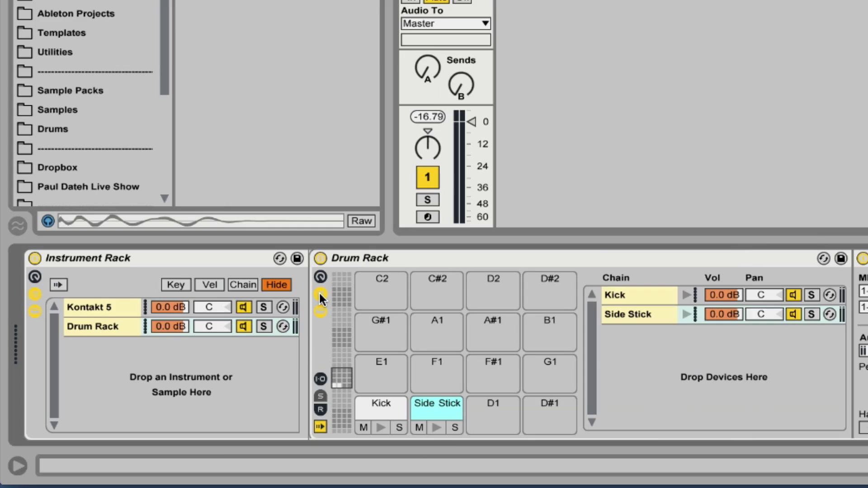
pyautogui.click(320, 379)
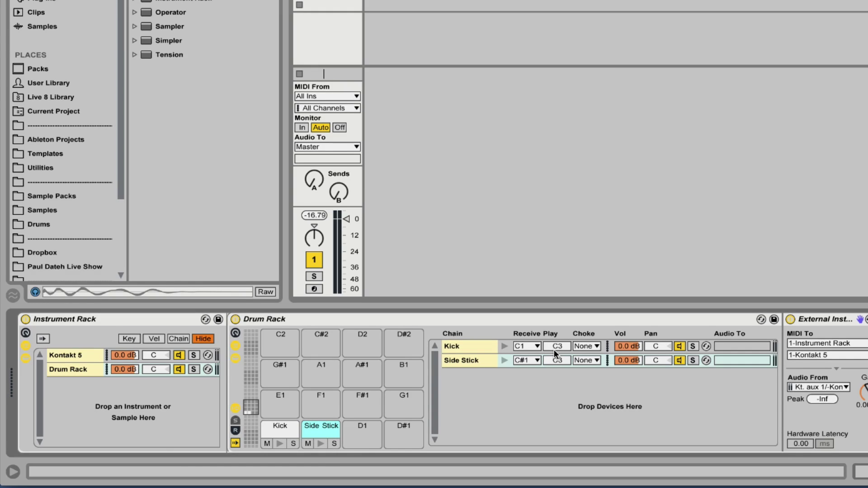
pyautogui.click(492, 361)
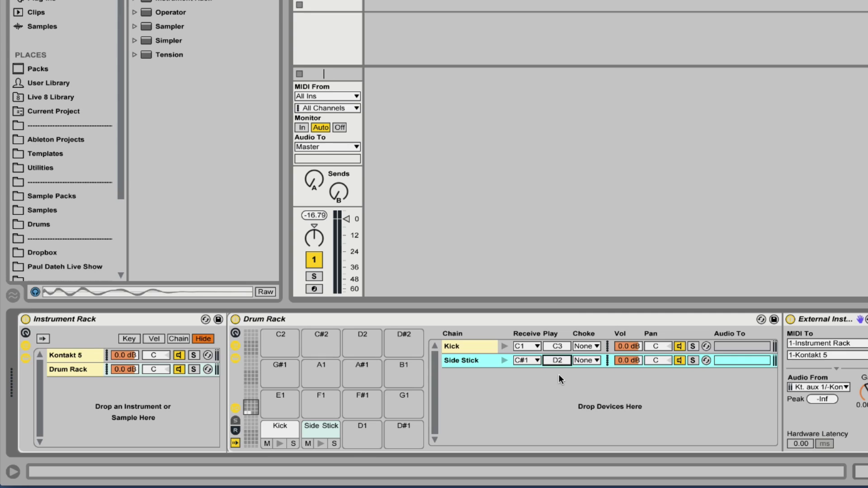
pyautogui.moveTo(557, 381); pyautogui.dragTo(552, 417)
# - Set the Kick chain's Play note to C1, auditioning the Kick pad before and after the change
pyautogui.click(562, 347)
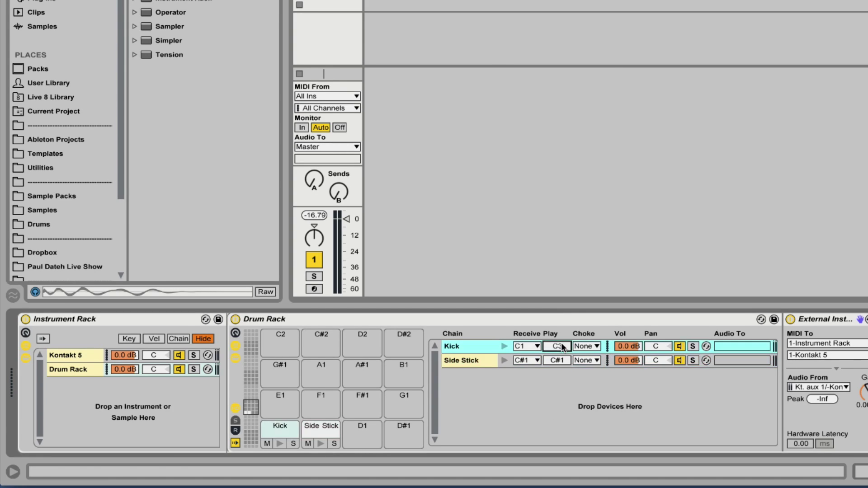
pyautogui.click(280, 444)
pyautogui.moveTo(559, 344); pyautogui.dragTo(554, 416)
pyautogui.click(279, 444)
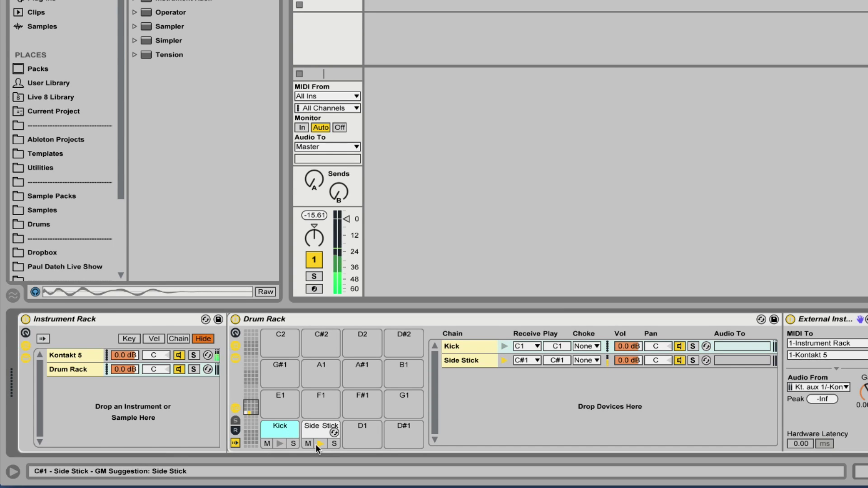
# - Duplicate the Side Stick pad onto D1, rename the copy Snare, set its Play note to D1 and audition it
pyautogui.click(318, 429)
pyautogui.moveTo(317, 429); pyautogui.dragTo(363, 425)
pyautogui.write('Snare')
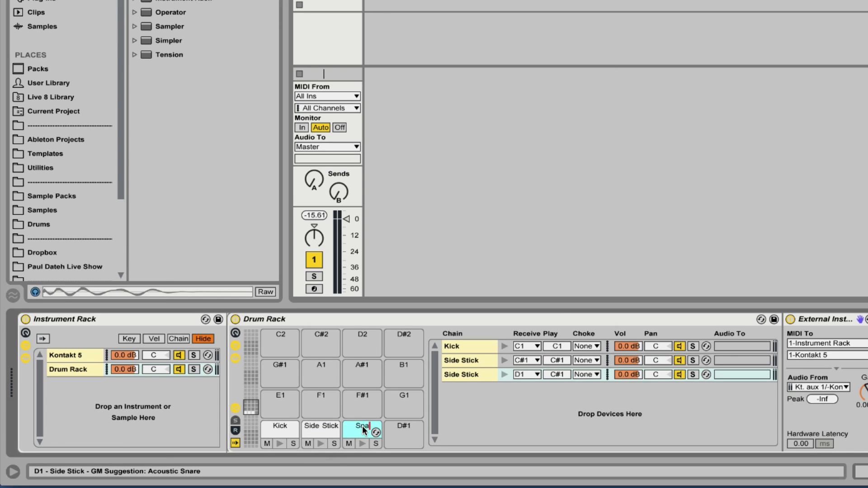
pyautogui.press('Return')
pyautogui.click(559, 374)
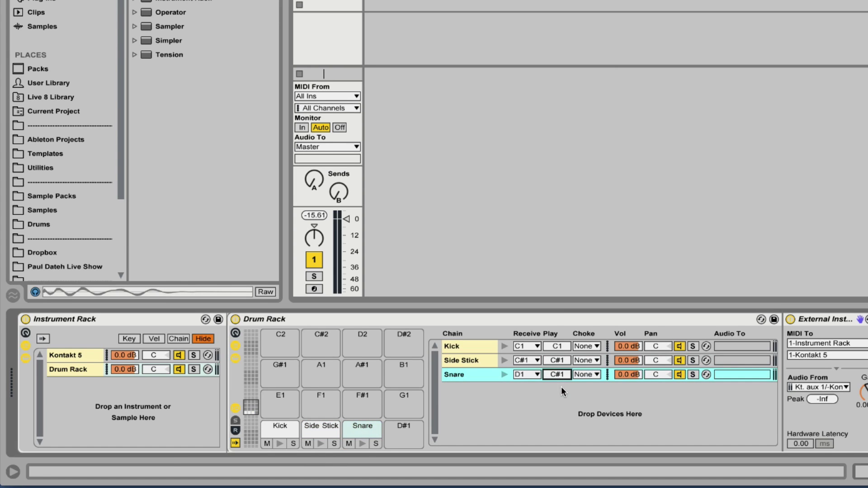
pyautogui.click(360, 443)
# - Duplicate the Snare pad onto D#1, rename the copy Snare ALT, set its Play note to D#1 and audition both snares
pyautogui.moveTo(359, 424); pyautogui.dragTo(398, 427)
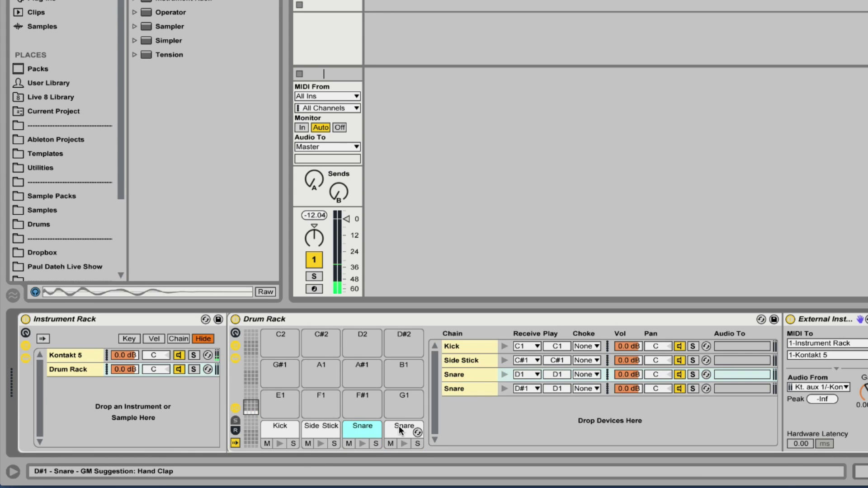
pyautogui.click(402, 443)
pyautogui.press('super+r')
pyautogui.press('Right')
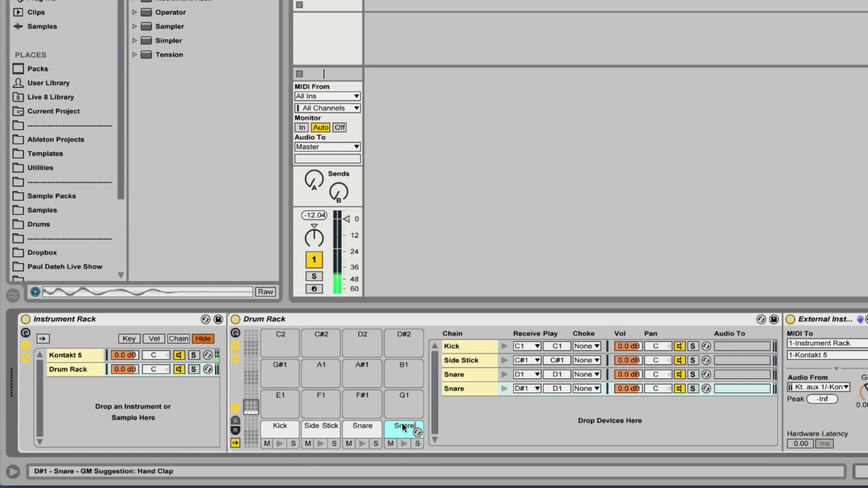
pyautogui.write('ALT')
pyautogui.click(568, 390)
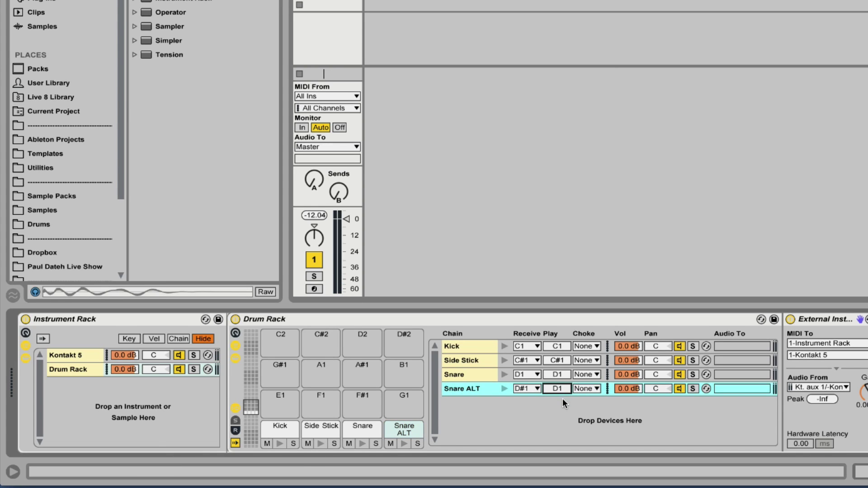
pyautogui.click(401, 444)
pyautogui.click(365, 445)
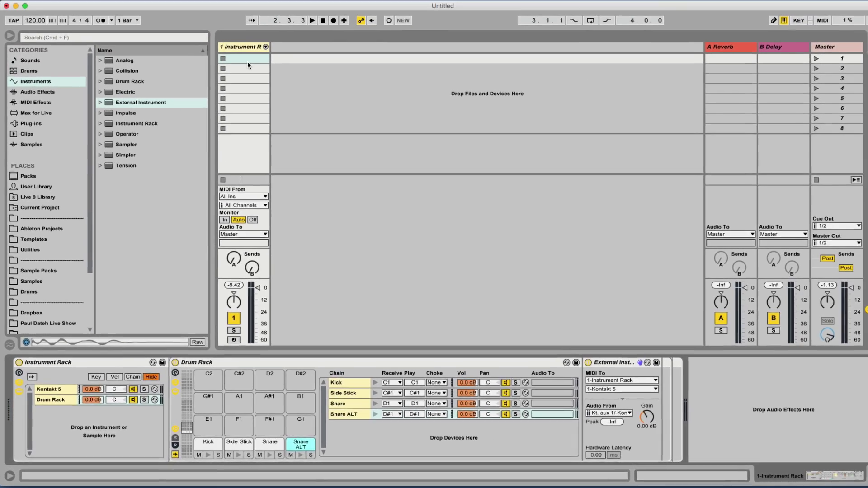
# - Create an empty MIDI clip in the Instrument Rack track's first slot
pyautogui.doubleClick(242, 68)
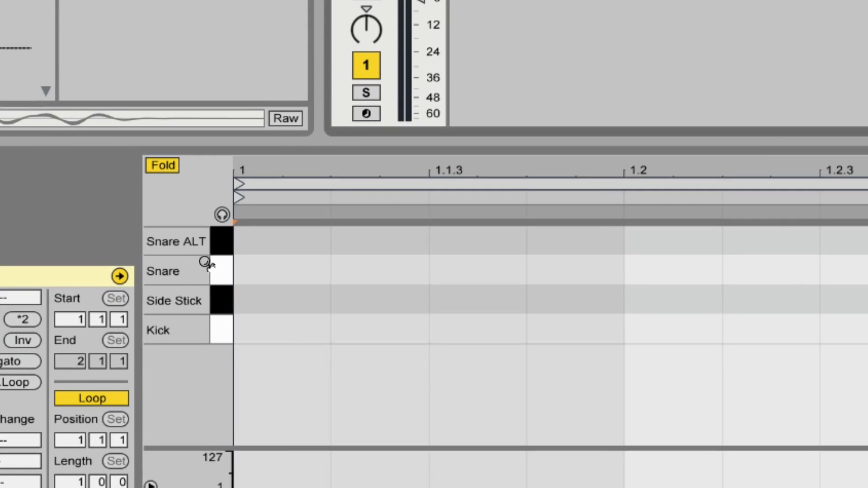